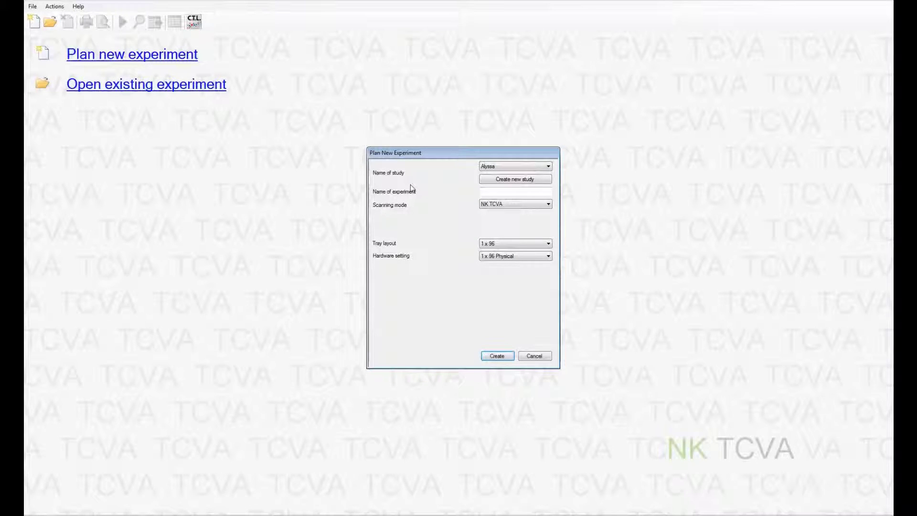
# - Select Demo as the study name, backing out of creating a new study
pyautogui.click(499, 167)
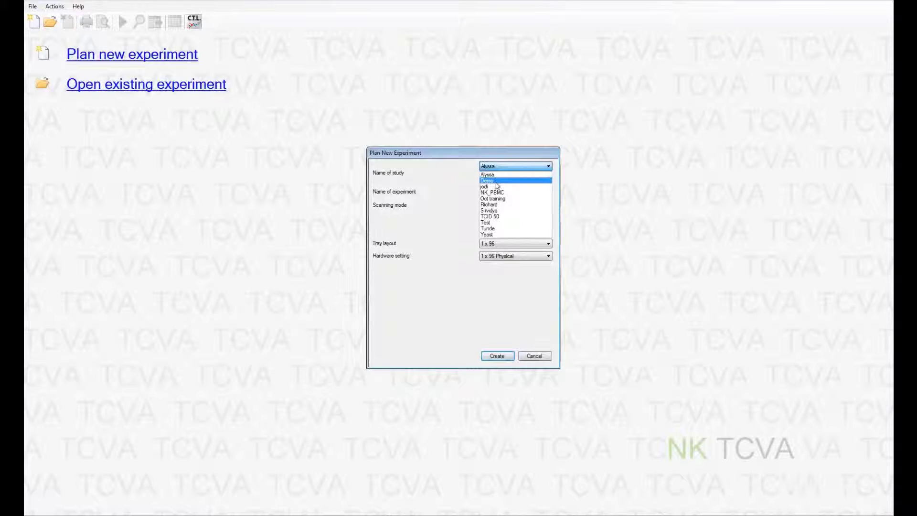
pyautogui.click(496, 185)
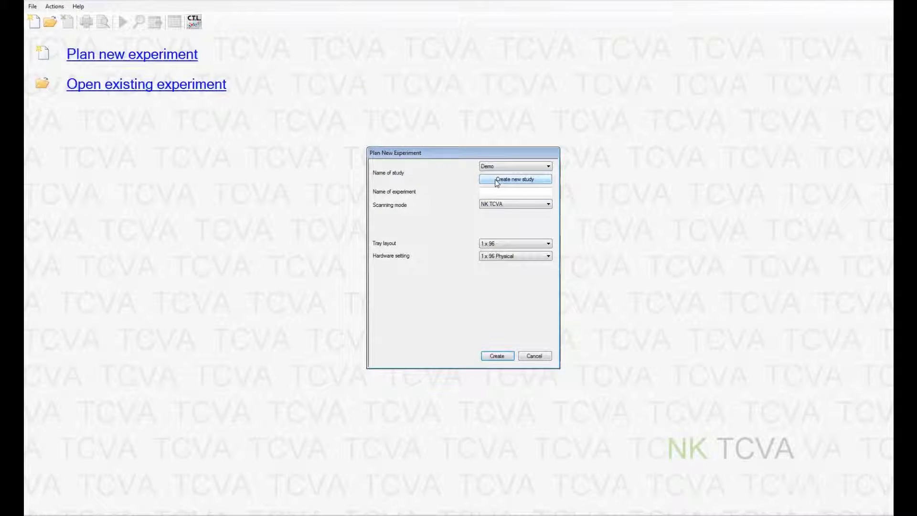
pyautogui.click(497, 182)
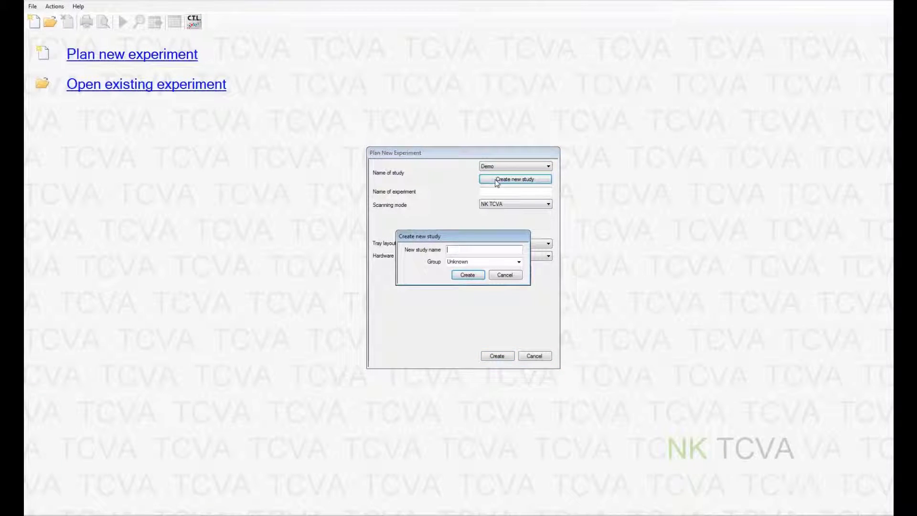
pyautogui.press('Escape')
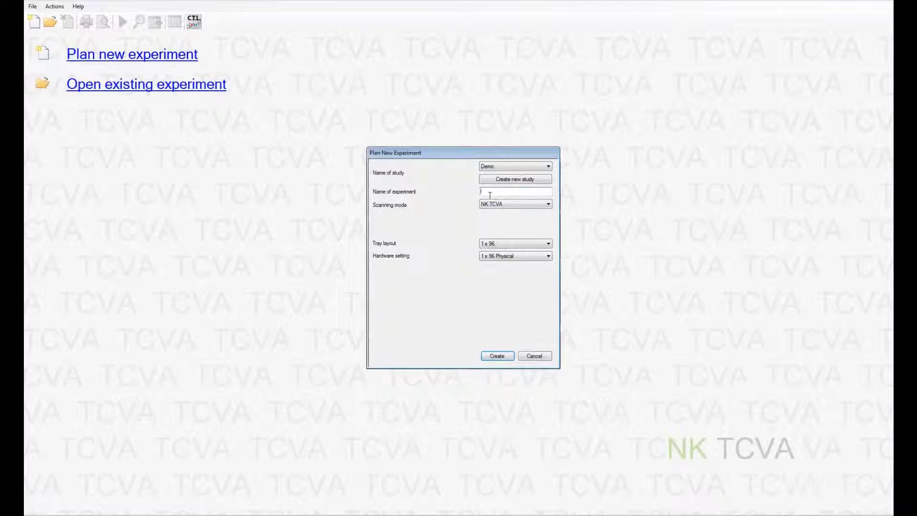
# - Enter A1234 as the experiment name and keep NK TCVA as the scanning mode
pyautogui.write('A1234')
pyautogui.click(495, 208)
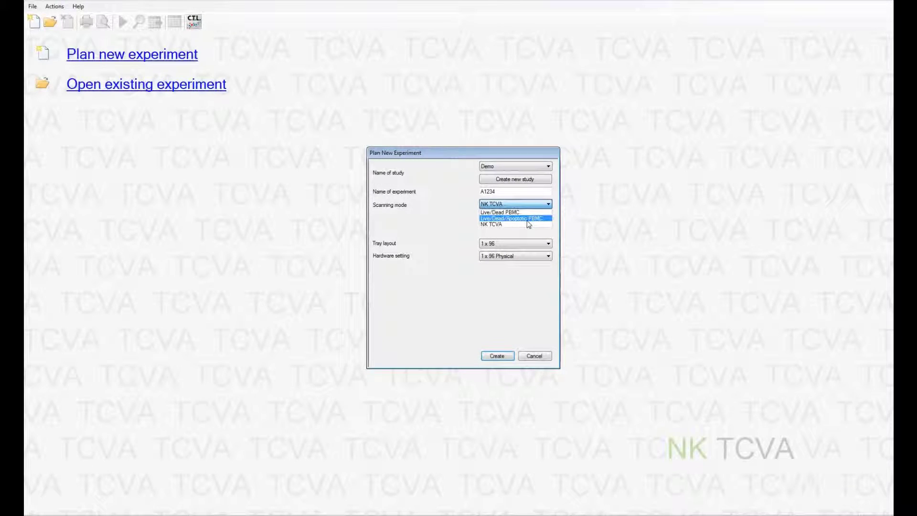
pyautogui.click(408, 385)
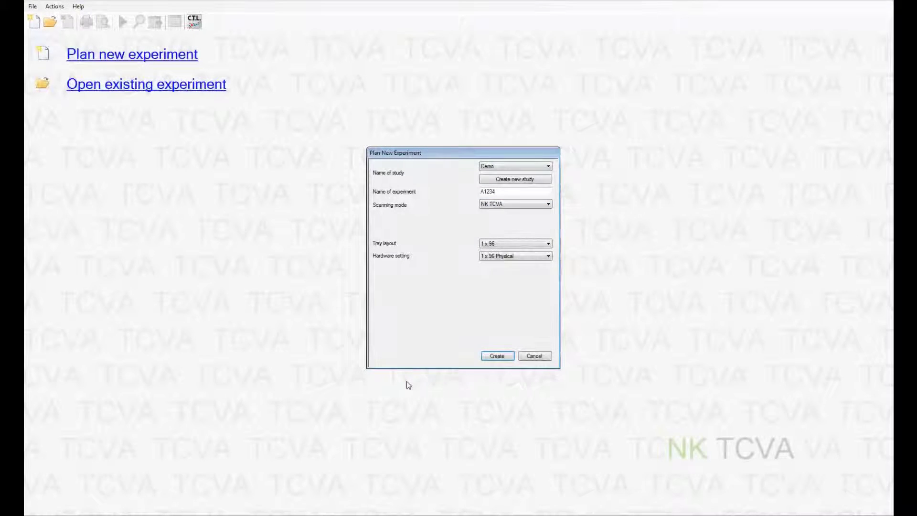
# - Create experiment A1234 and set up Plate 1 to count without sample IDs
pyautogui.click(500, 357)
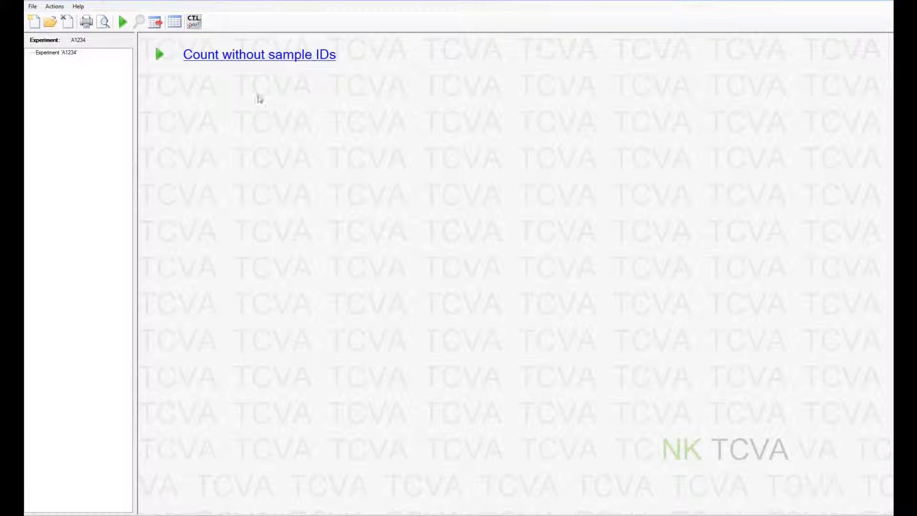
pyautogui.click(253, 55)
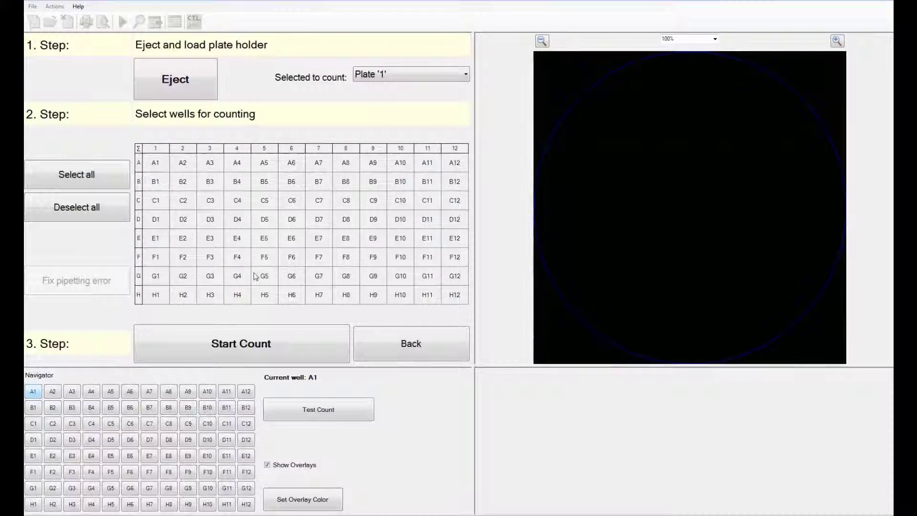
# - Load Plate 1, select all 96 wells, and start the count
pyautogui.click(175, 88)
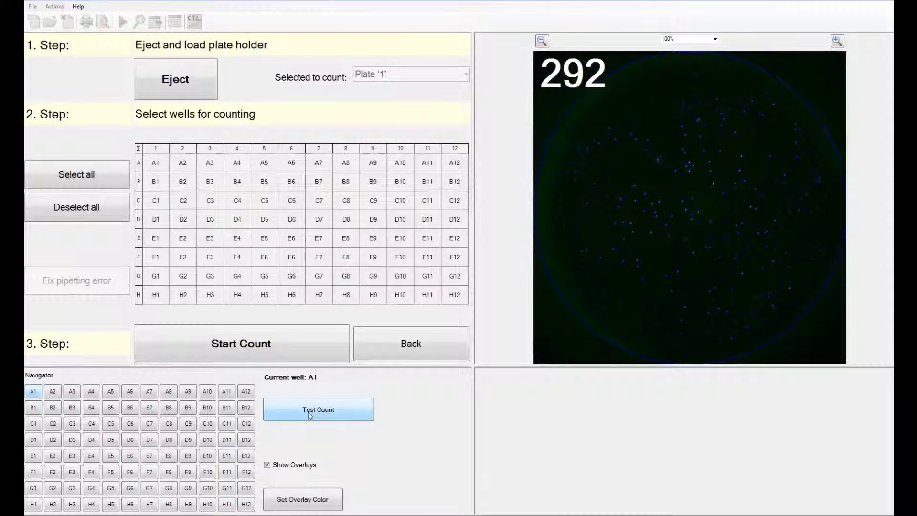
pyautogui.click(138, 149)
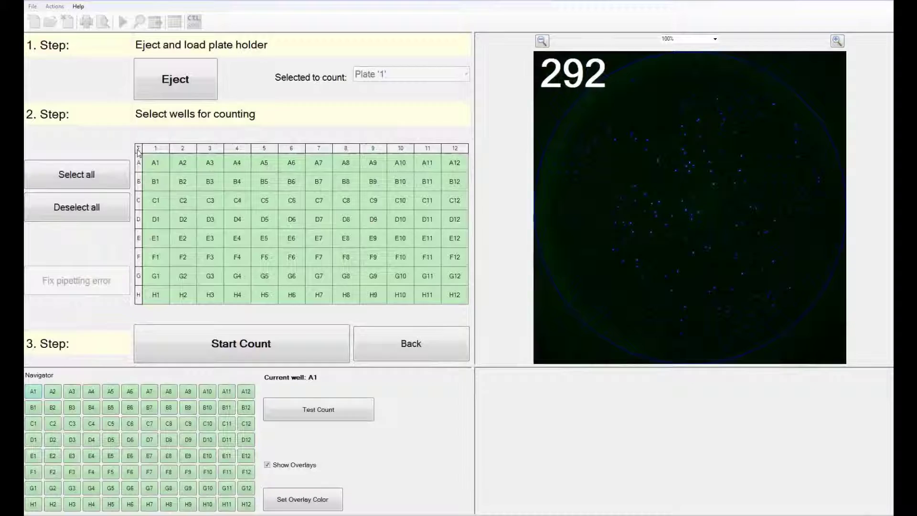
pyautogui.click(138, 151)
pyautogui.click(156, 148)
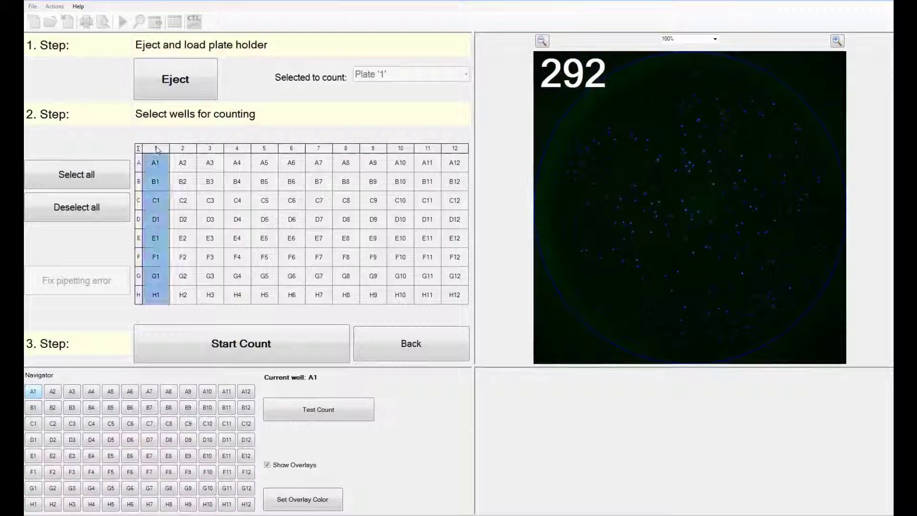
pyautogui.click(182, 148)
pyautogui.click(209, 149)
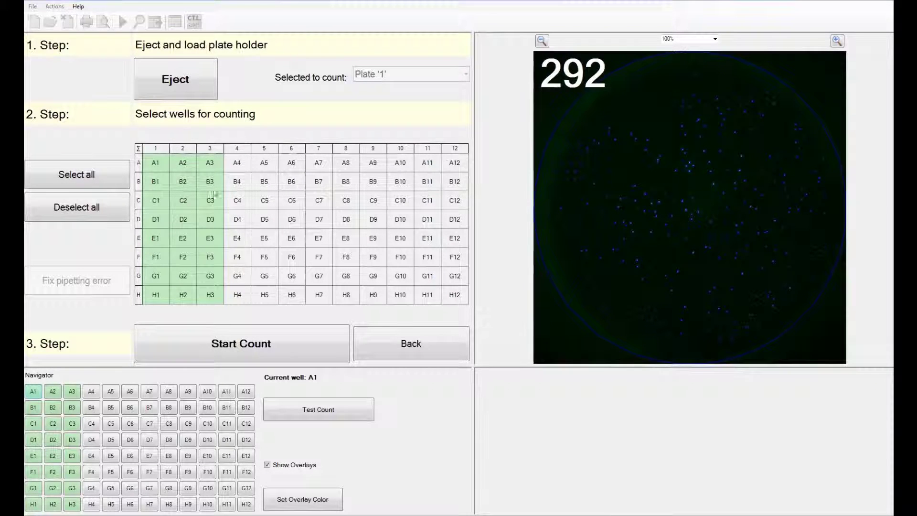
pyautogui.click(139, 149)
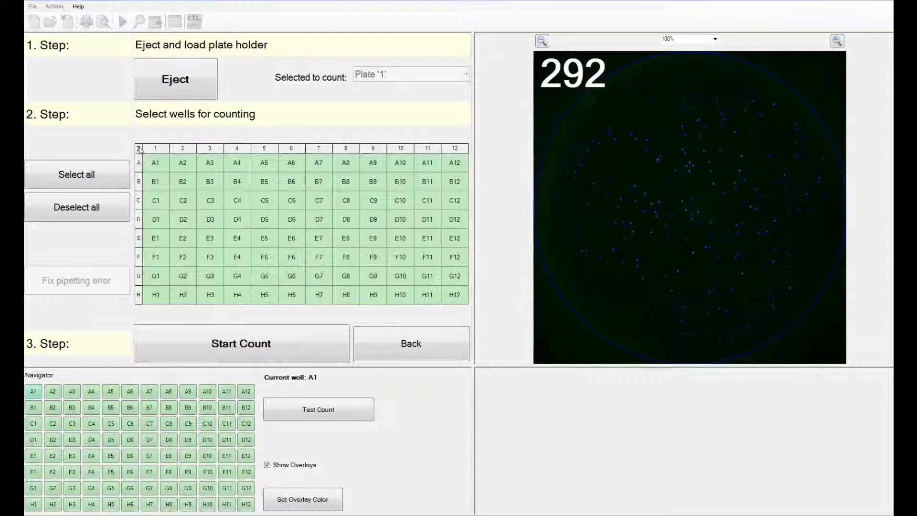
pyautogui.click(267, 354)
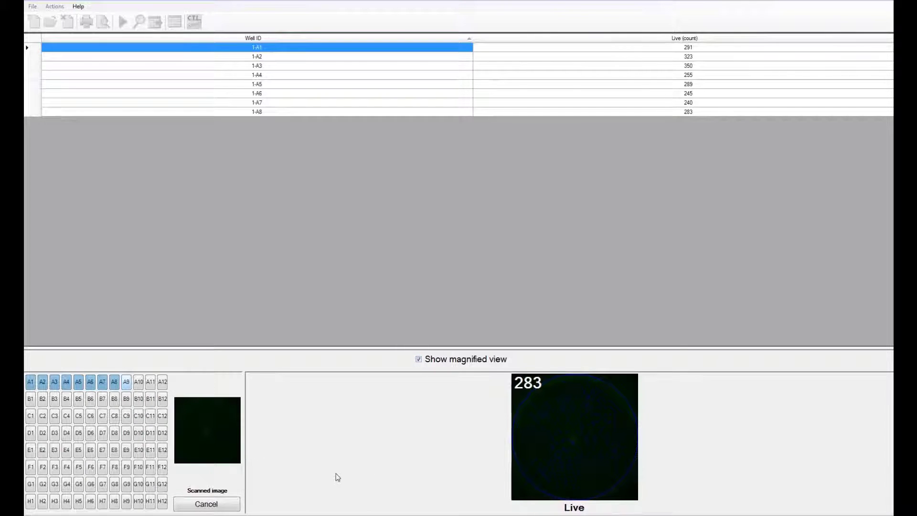
# - Let the scan finish all 96 wells, ending with H12 at 633
pyautogui.moveTo(213, 436)
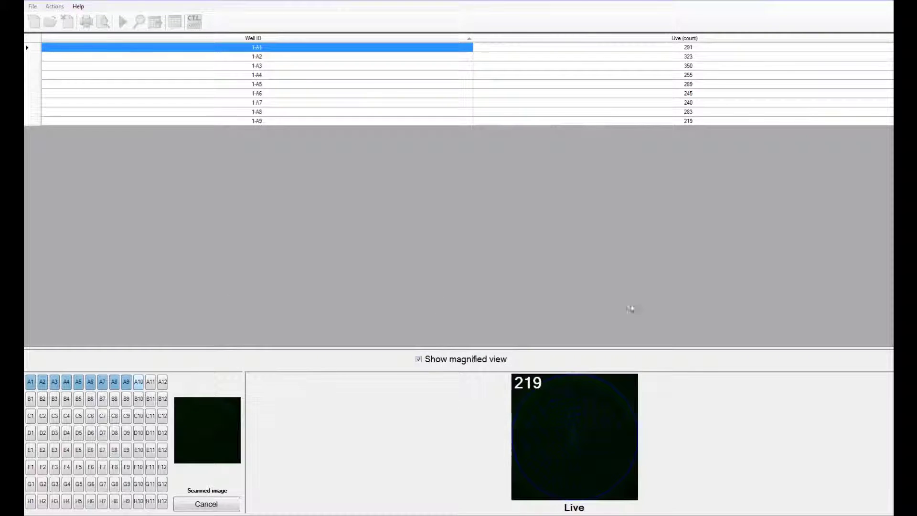
pyautogui.moveTo(609, 433)
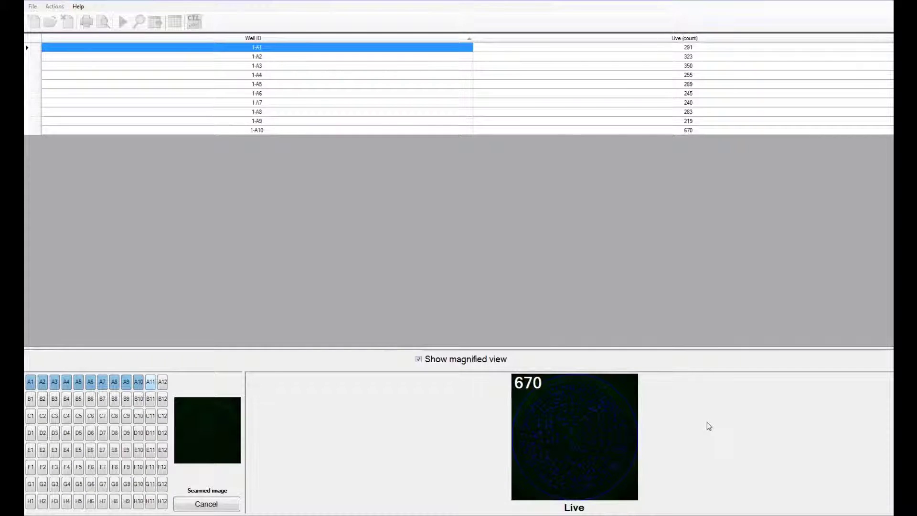
pyautogui.moveTo(626, 416)
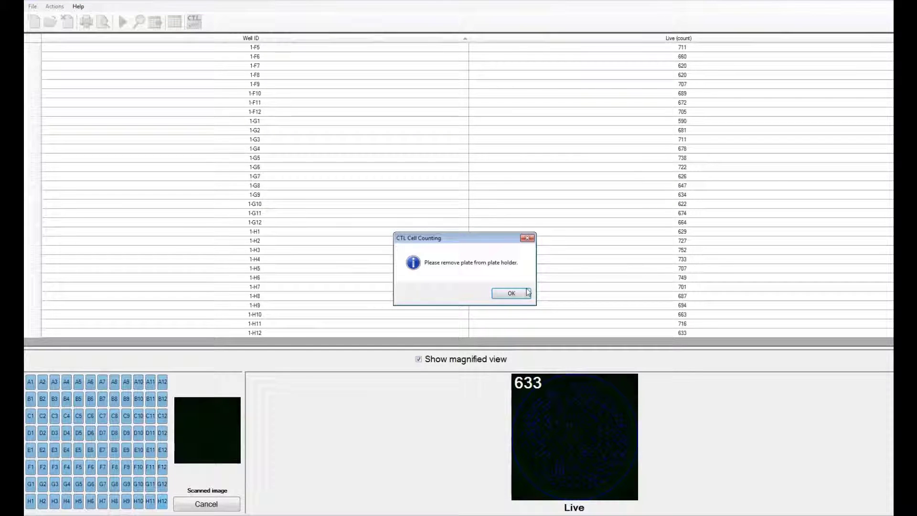
# - Acknowledge the plate removal notice and toggle count overlays with F5 to view well G10 (622)
pyautogui.click(521, 295)
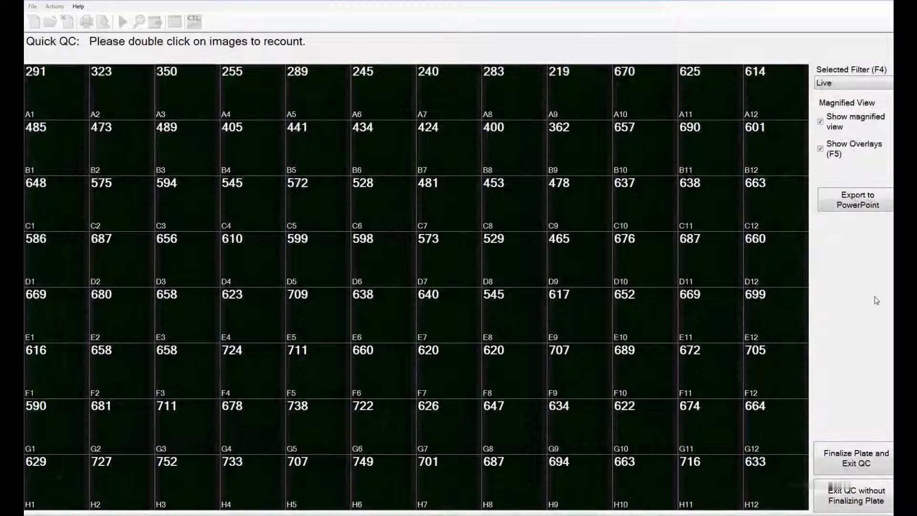
pyautogui.moveTo(784, 318)
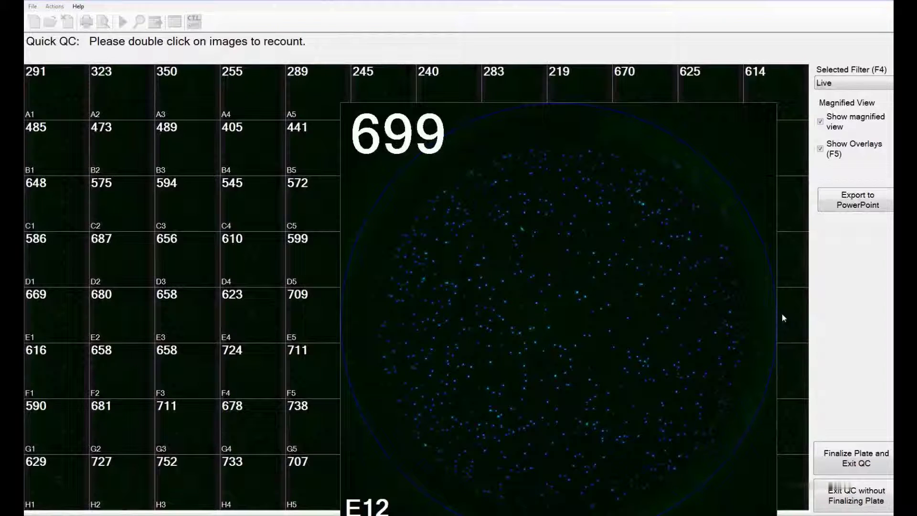
pyautogui.press('F5')
pyautogui.press('F5')
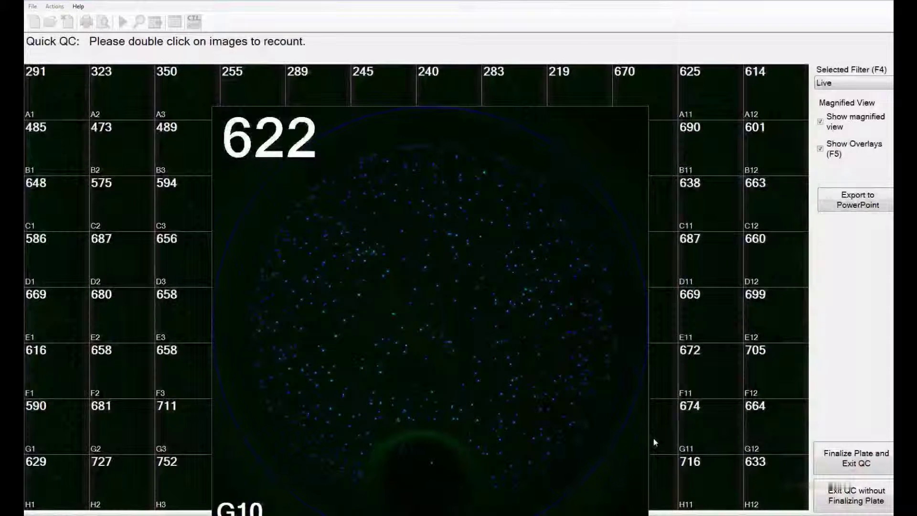
# - Recount well G10 excluding the dark bottom region and accept the new count of 651
pyautogui.doubleClick(653, 438)
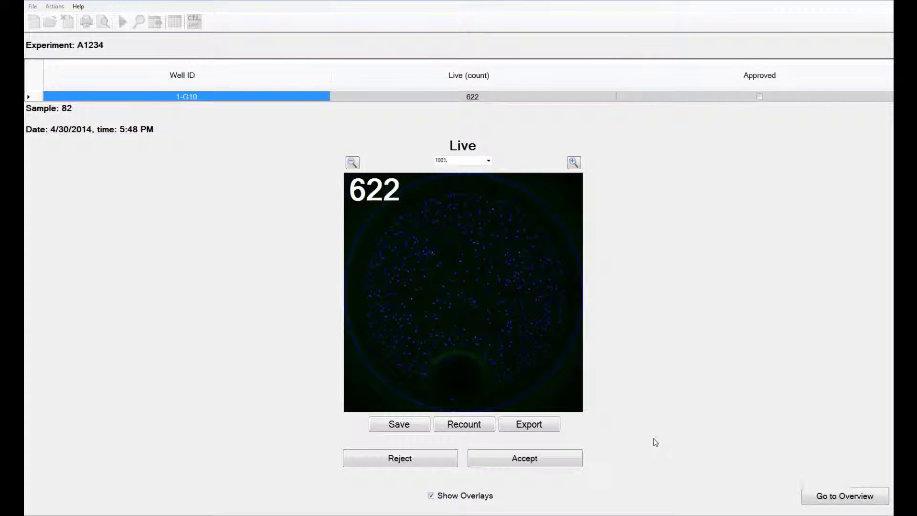
pyautogui.click(463, 424)
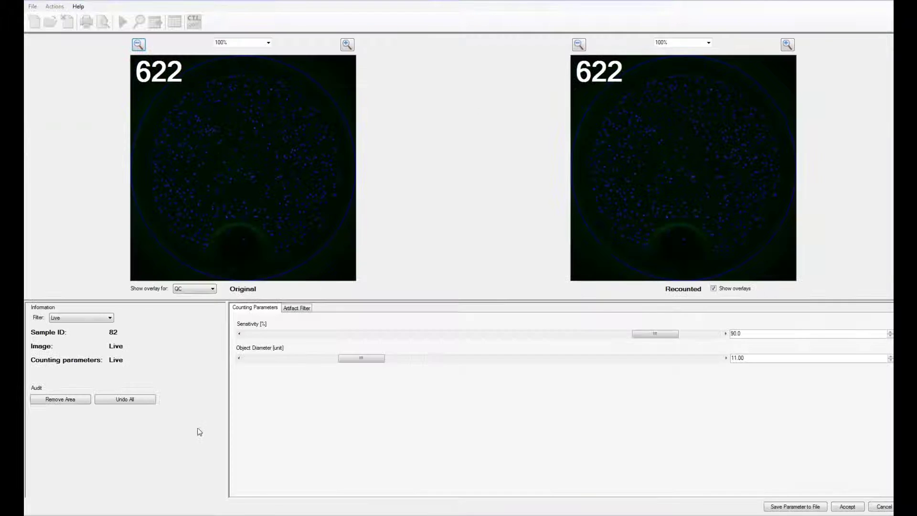
pyautogui.click(41, 401)
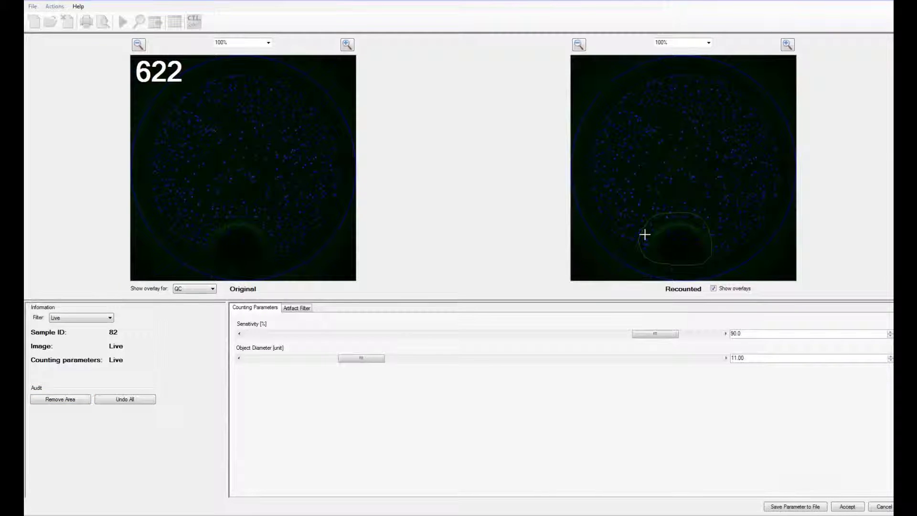
pyautogui.moveTo(645, 234); pyautogui.dragTo(645, 234)
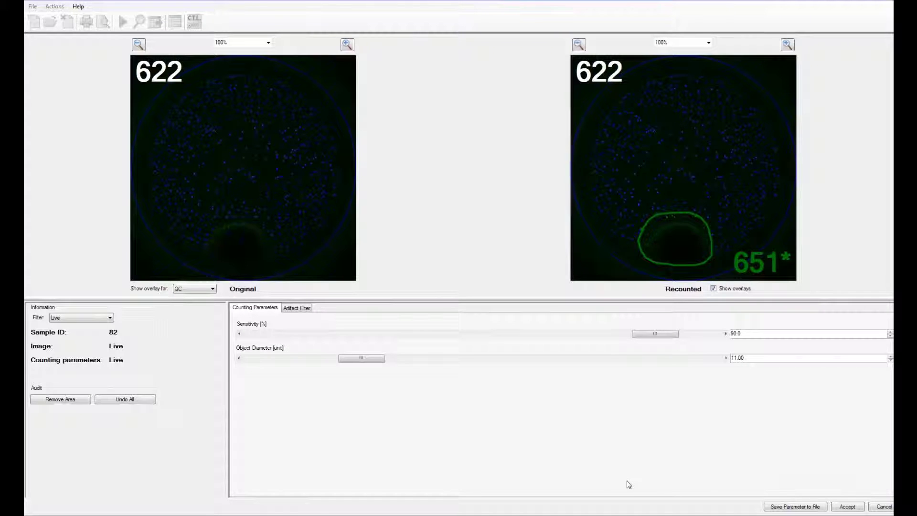
pyautogui.click(846, 507)
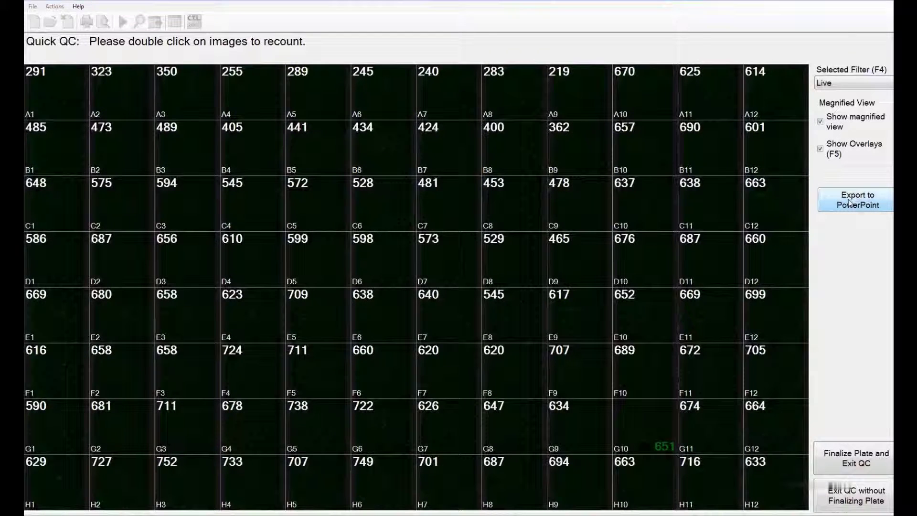
# - Export the plate overview to PowerPoint with the Artificial (Recolored) Well Images profile
pyautogui.click(849, 202)
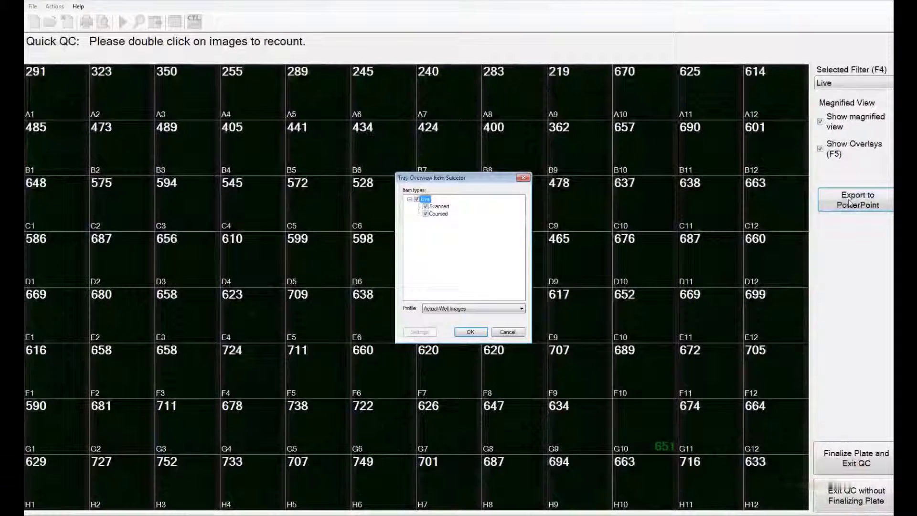
pyautogui.click(496, 313)
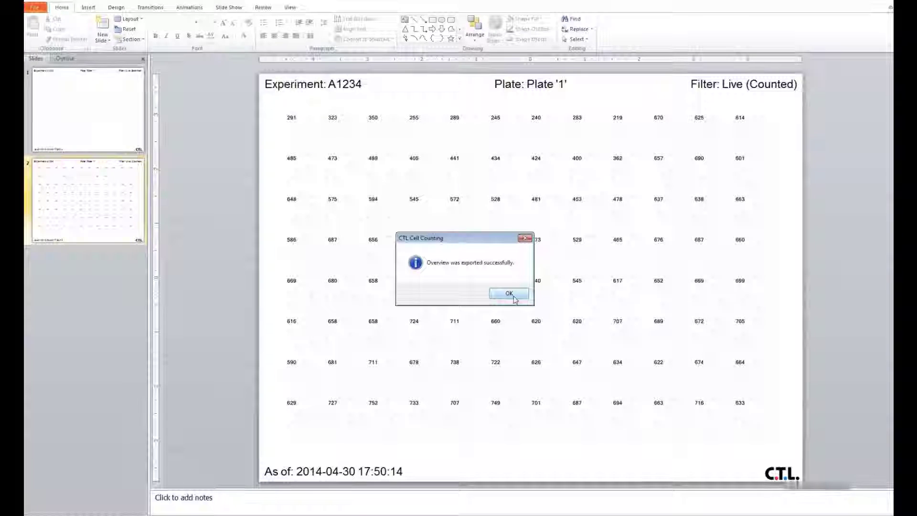
pyautogui.click(503, 293)
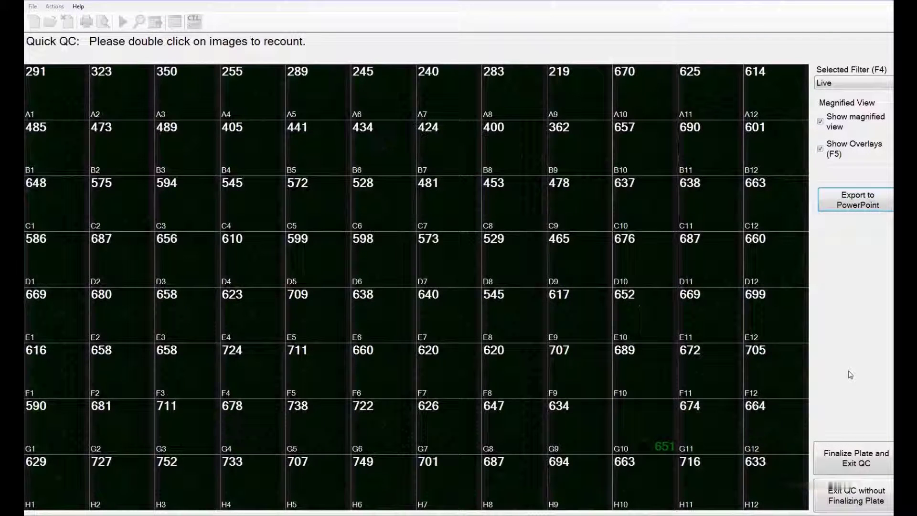
# - Finalize Plate 1 and exit QC, confirming the prompt
pyautogui.click(843, 459)
pyautogui.click(471, 306)
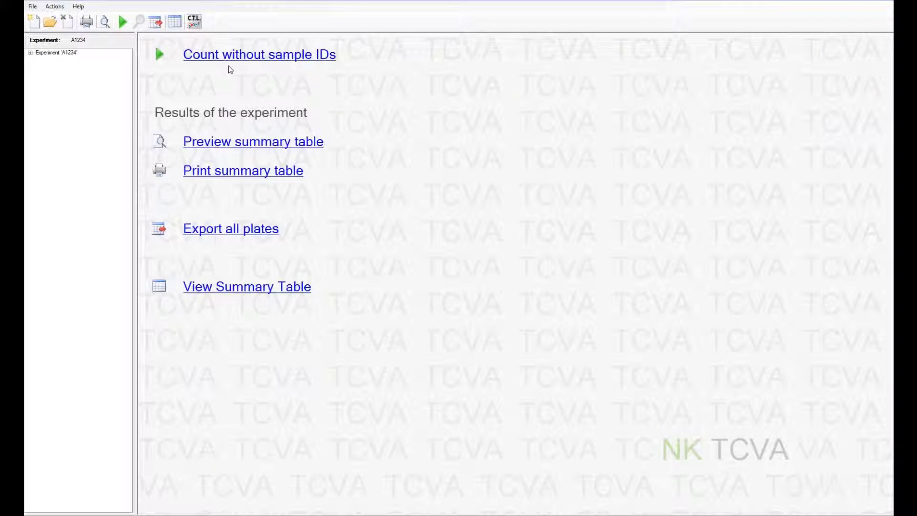
# - Finalize experiment A1234 from the summary table and export all plates to the Desktop
pyautogui.click(262, 148)
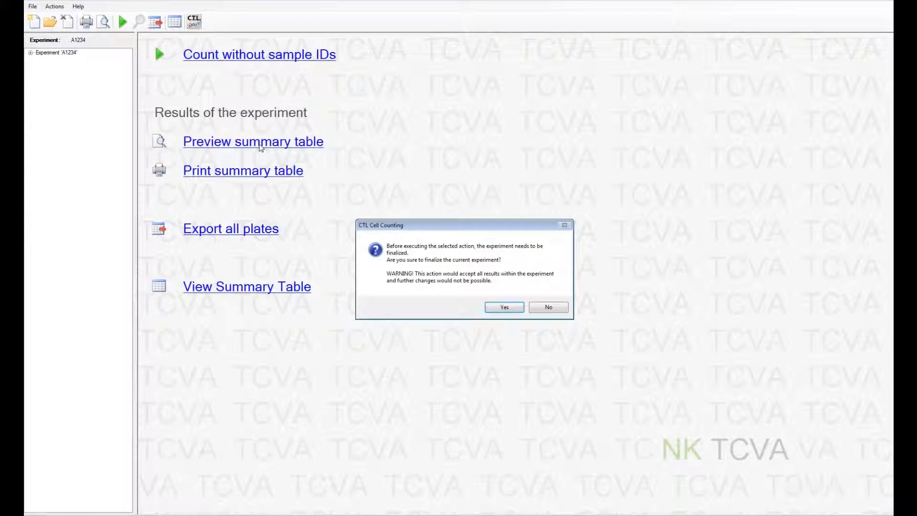
pyautogui.click(503, 308)
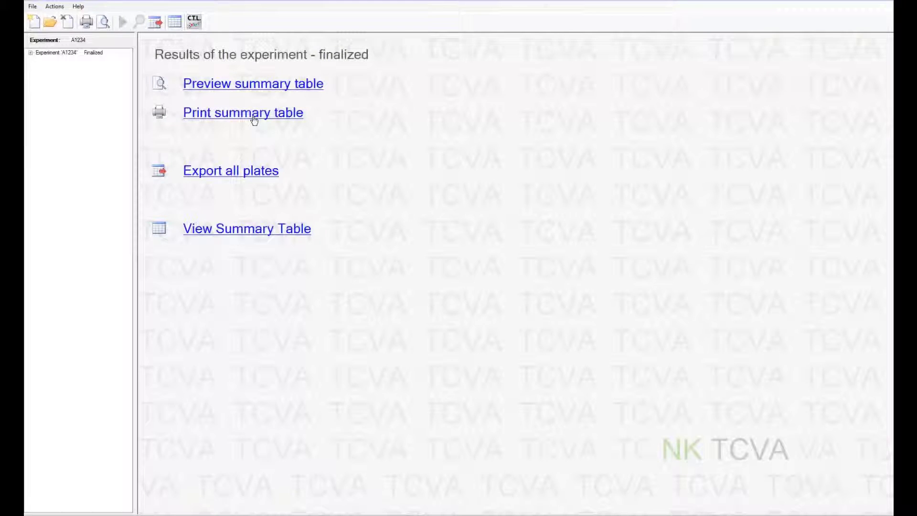
pyautogui.click(244, 179)
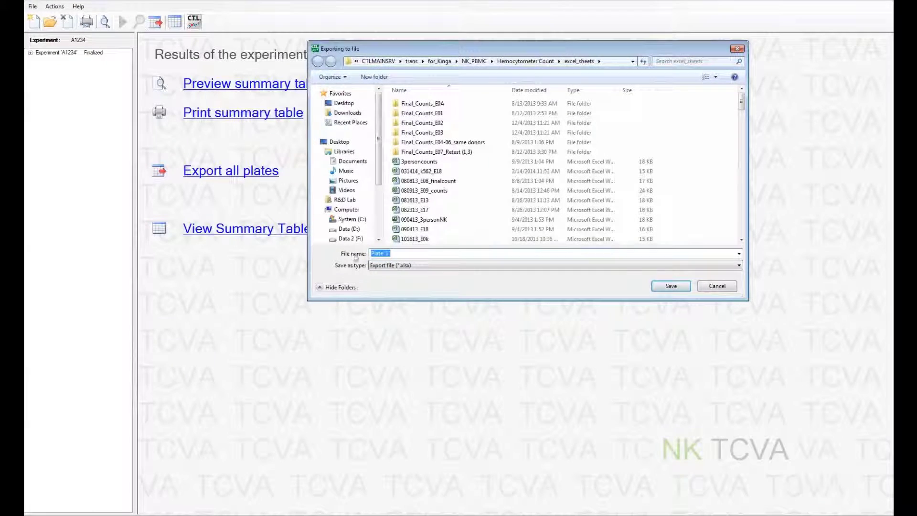
pyautogui.click(345, 103)
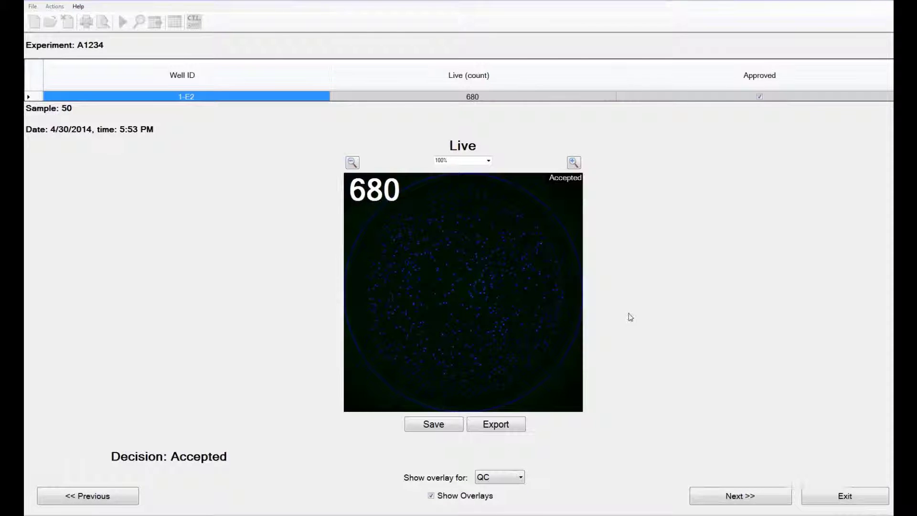
# - Bring up the Export image options for well E2 and move the dialog off the image
pyautogui.click(496, 424)
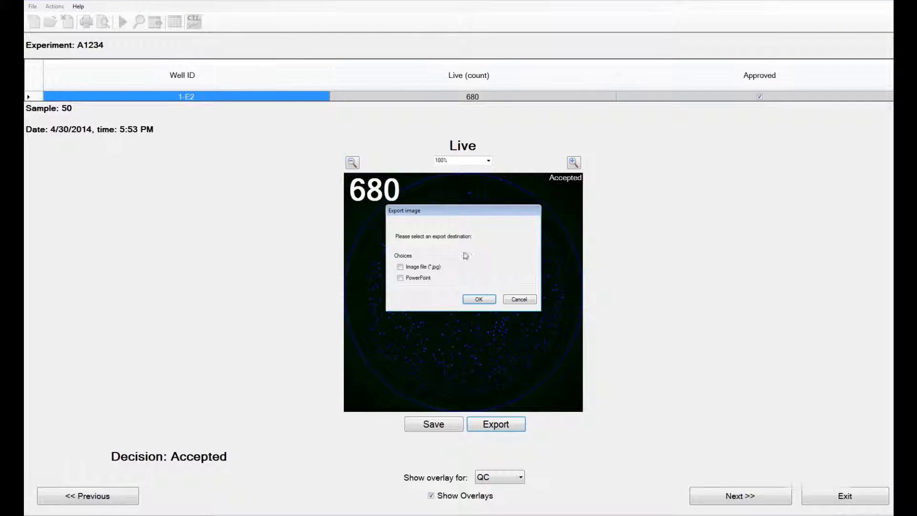
pyautogui.moveTo(459, 213); pyautogui.dragTo(679, 215)
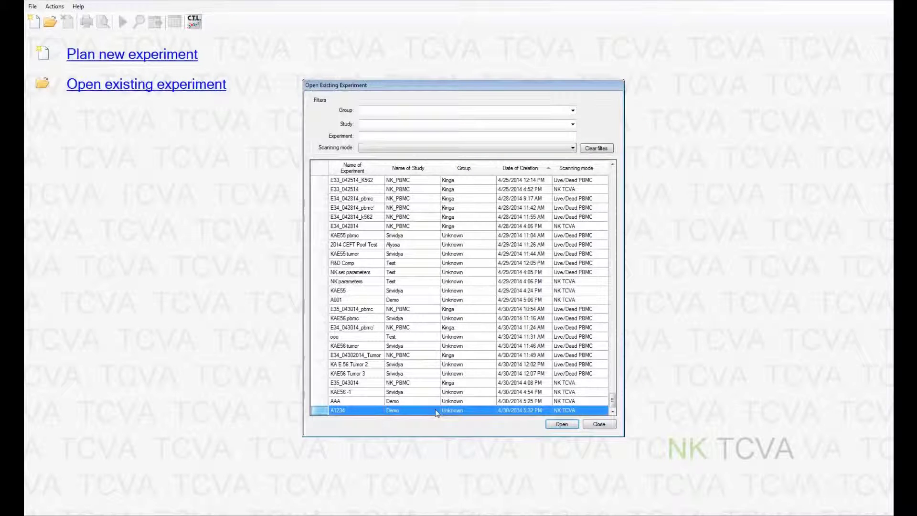
# - Open the selected A1234 experiment to show its finalized results page
pyautogui.click(561, 424)
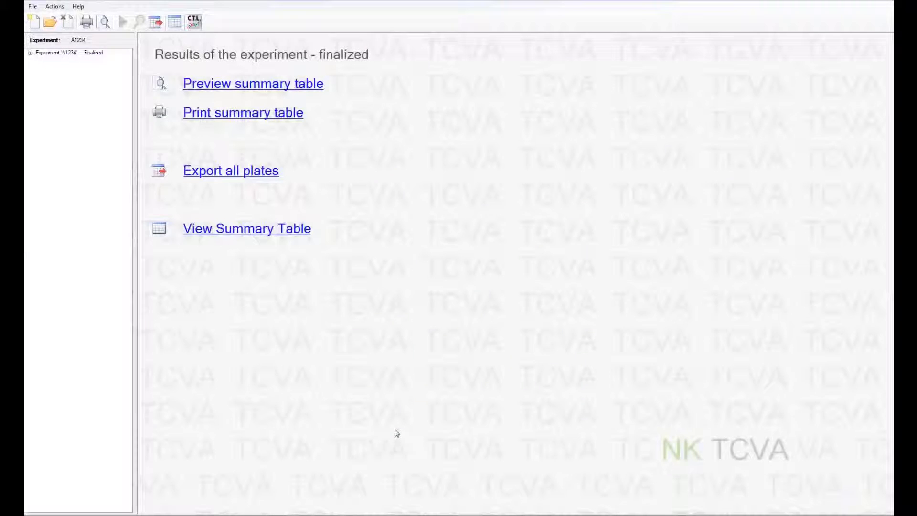